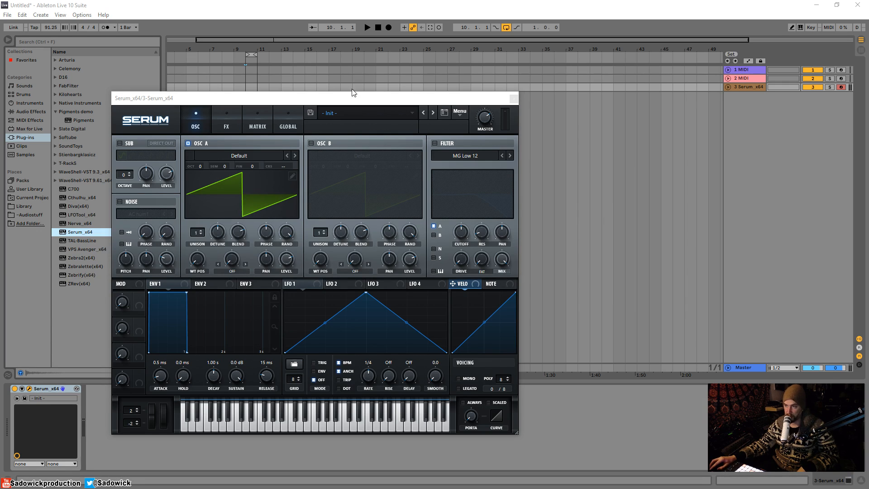
Move the Serum window up and to the left
{"action": "left_click_drag", "start_coordinate": [303, 100], "coordinate": [285, 86]}
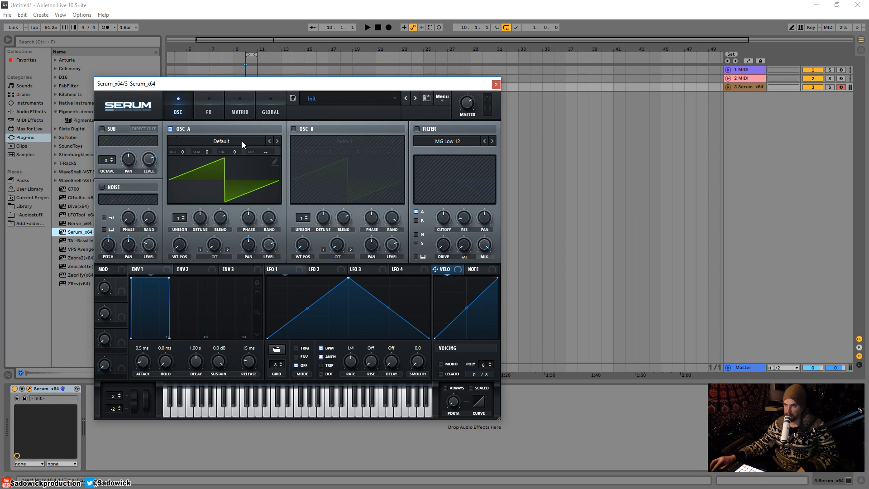
Draw a square wave in Osc A's table editor, left half high and right half low
{"action": "left_click", "coordinate": [275, 162]}
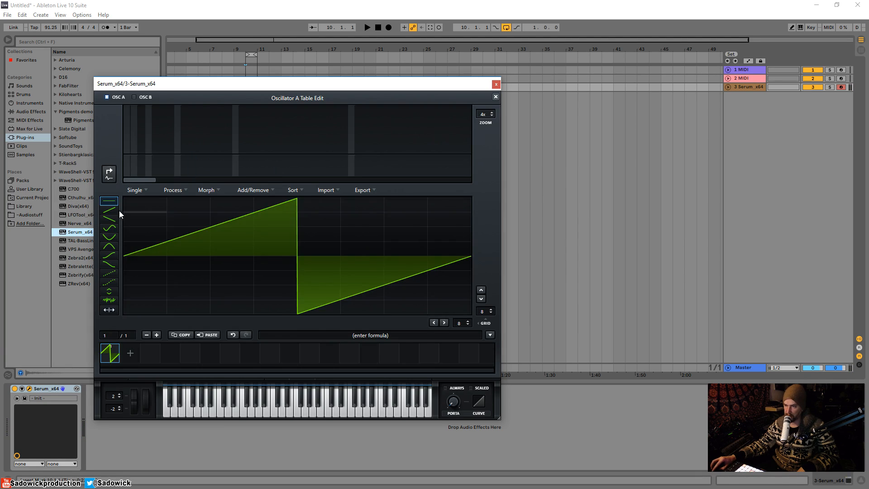
{"action": "mouse_move", "coordinate": [119, 211]}
{"action": "left_mouse_down"}
{"action": "mouse_move", "coordinate": [135, 176]}
{"action": "mouse_move", "coordinate": [271, 183]}
{"action": "left_mouse_up"}
{"action": "left_click_drag", "start_coordinate": [331, 308], "coordinate": [471, 315]}
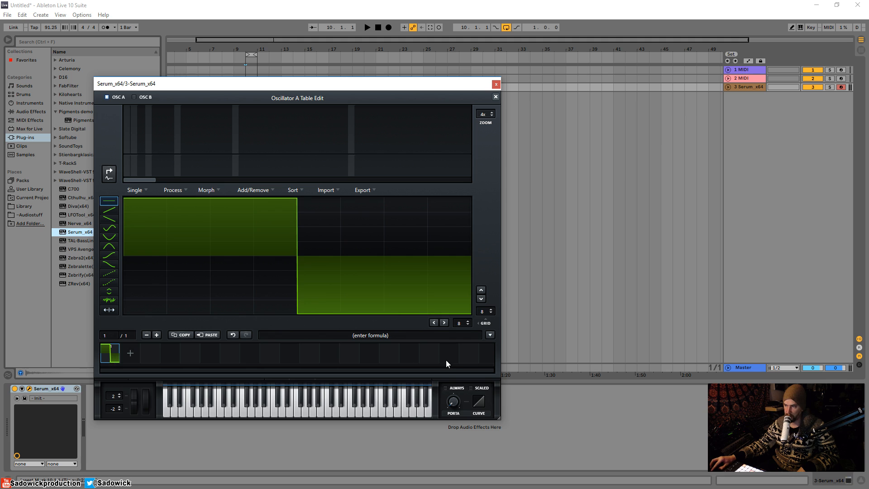
{"action": "left_click", "coordinate": [496, 96]}
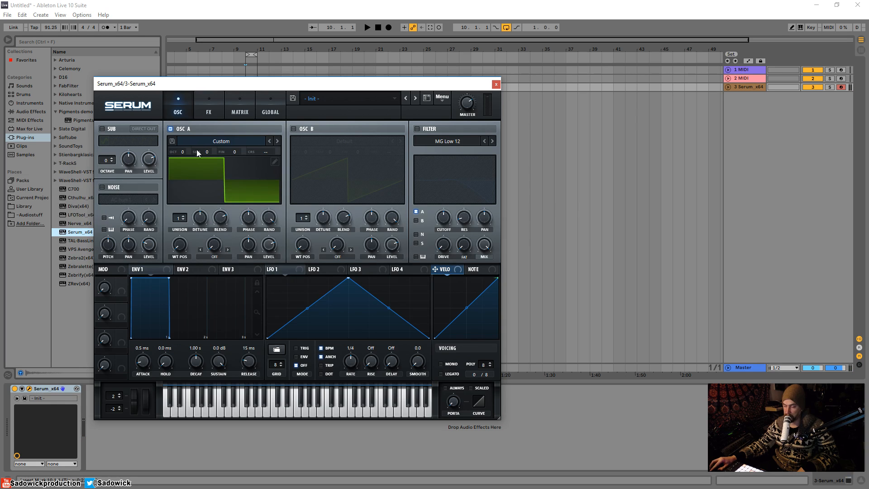
Set Osc A's warp mode to PWM and tune the pulse width, then show the FX page
{"action": "left_click", "coordinate": [214, 257]}
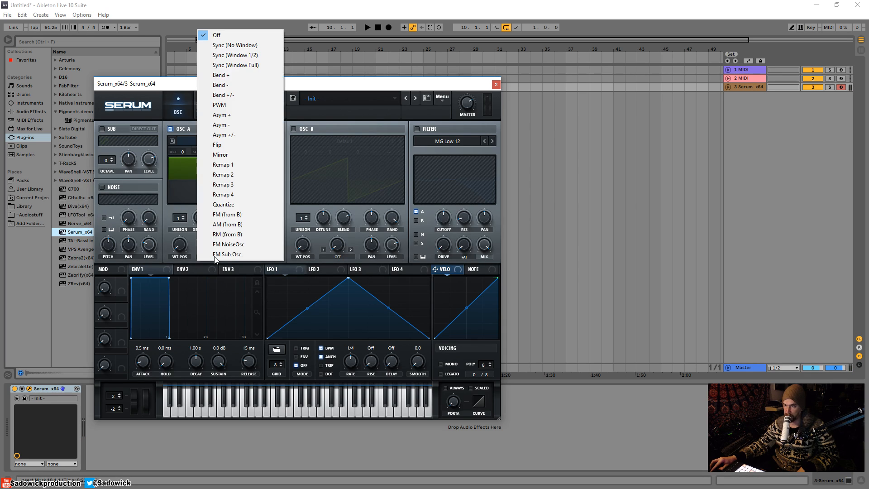
{"action": "left_click", "coordinate": [227, 105]}
{"action": "left_click_drag", "start_coordinate": [215, 248], "coordinate": [227, 144]}
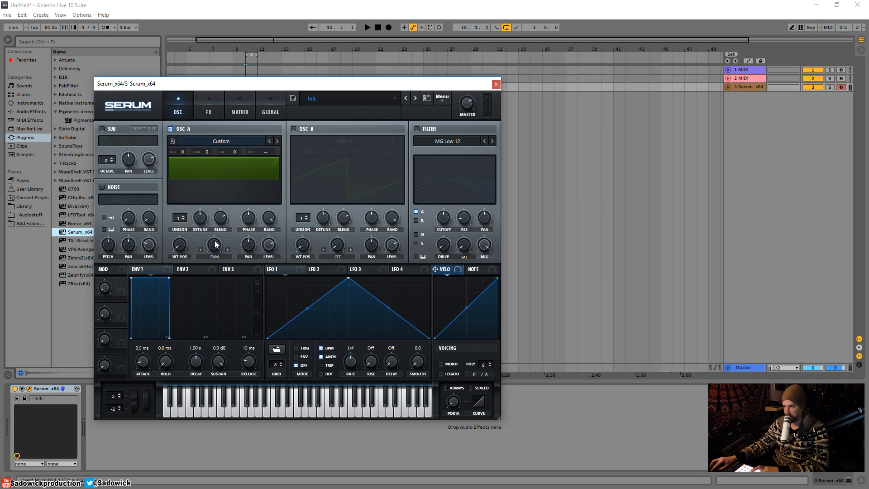
{"action": "left_click_drag", "start_coordinate": [215, 248], "coordinate": [247, 313]}
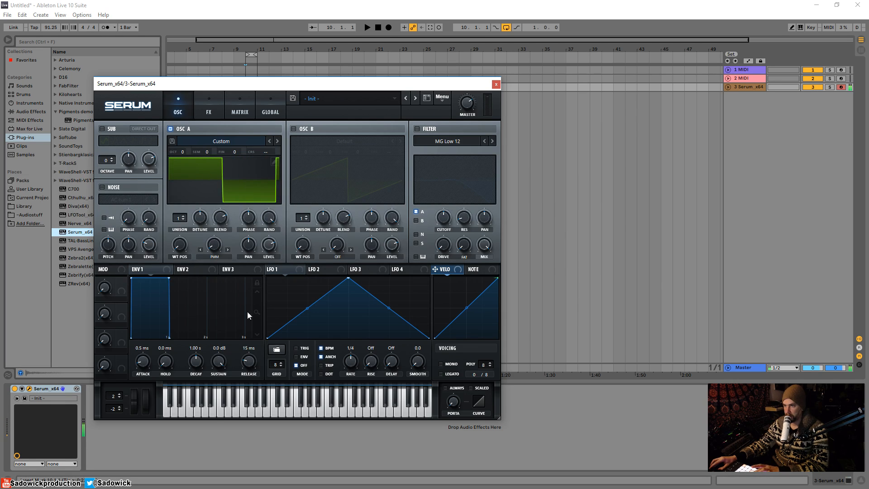
{"action": "left_click_drag", "start_coordinate": [218, 246], "coordinate": [222, 231]}
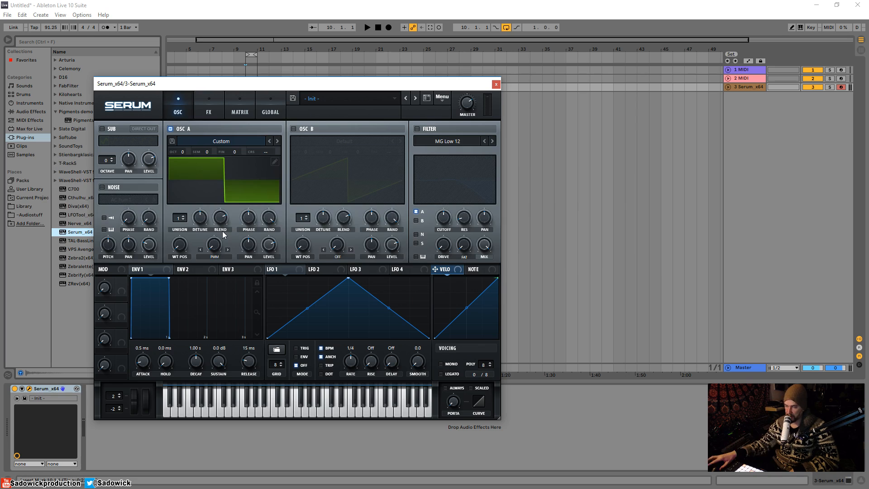
{"action": "left_click", "coordinate": [206, 111]}
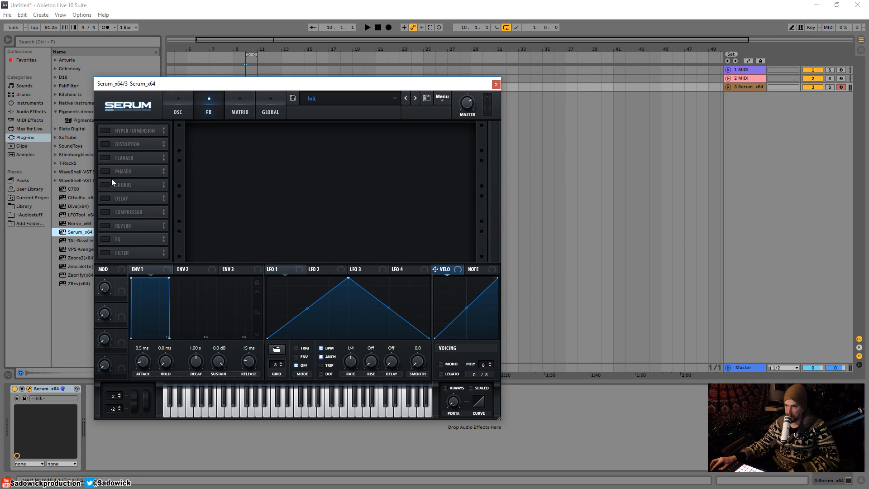
Enable Delay with left time 1/4 and right time 1/16, then return to the oscillators
{"action": "left_click", "coordinate": [104, 198]}
{"action": "left_click_drag", "start_coordinate": [295, 144], "coordinate": [320, 157]}
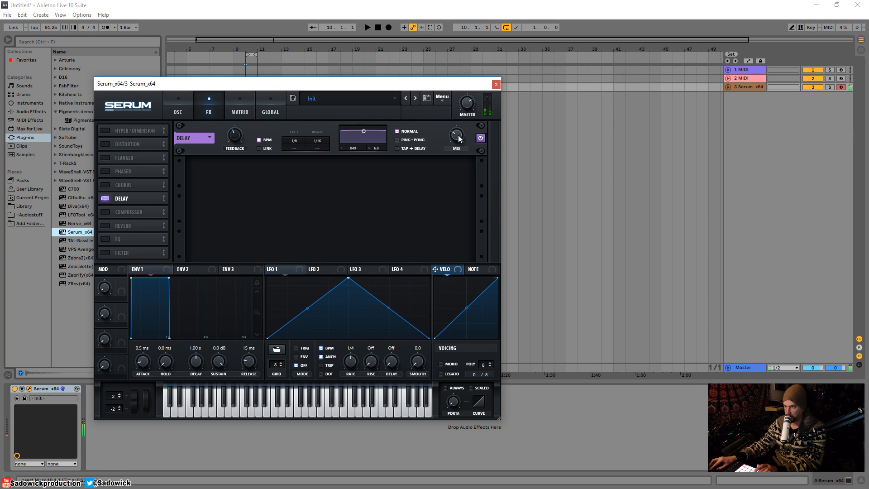
{"action": "left_click_drag", "start_coordinate": [290, 150], "coordinate": [301, 130]}
{"action": "left_click", "coordinate": [188, 111]}
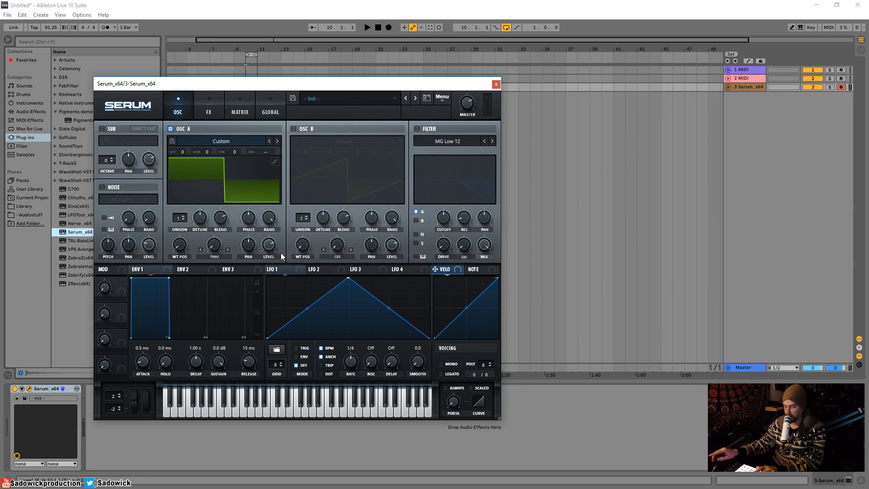
Enable the filter and change its type from MG Low 12 to Band 24
{"action": "left_click", "coordinate": [417, 129]}
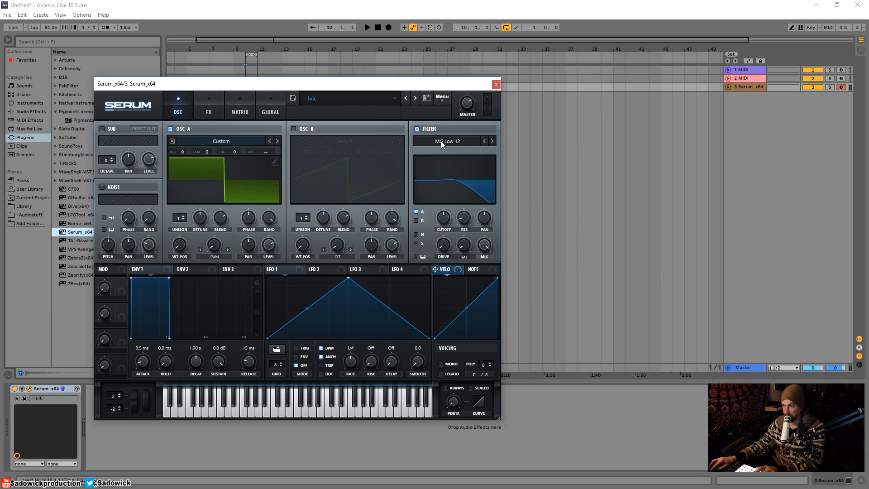
{"action": "left_click", "coordinate": [430, 141]}
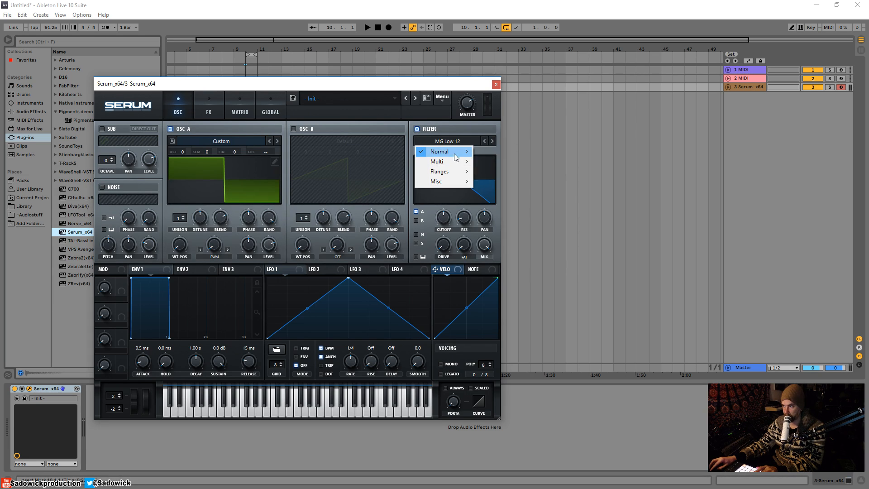
{"action": "mouse_move", "coordinate": [446, 151]}
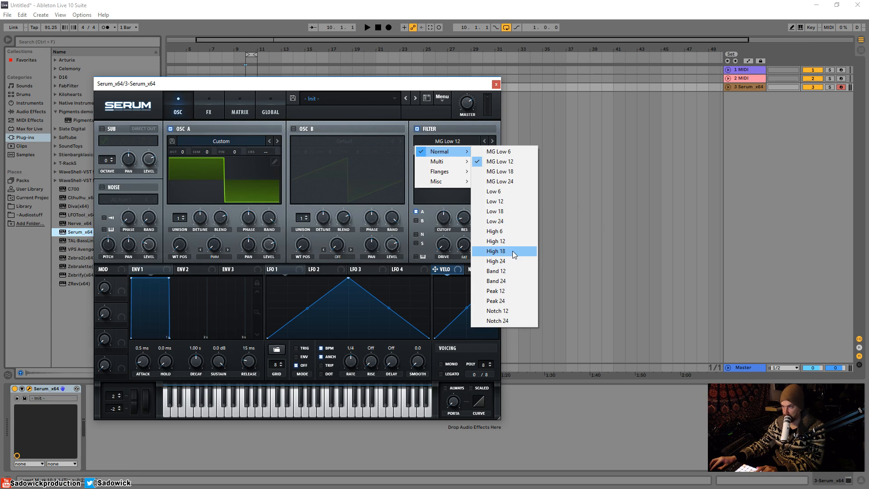
{"action": "left_click", "coordinate": [502, 281]}
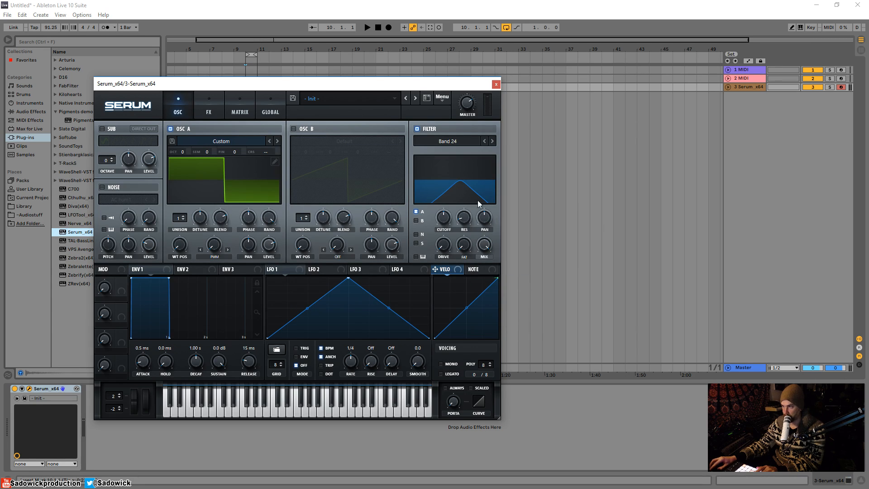
Sweep the Band 24 cutoff down to 57 Hz and up to 2576 Hz, then view FX
{"action": "mouse_move", "coordinate": [444, 219]}
{"action": "left_mouse_down"}
{"action": "mouse_move", "coordinate": [442, 234]}
{"action": "mouse_move", "coordinate": [447, 183]}
{"action": "mouse_move", "coordinate": [439, 225]}
{"action": "left_mouse_up"}
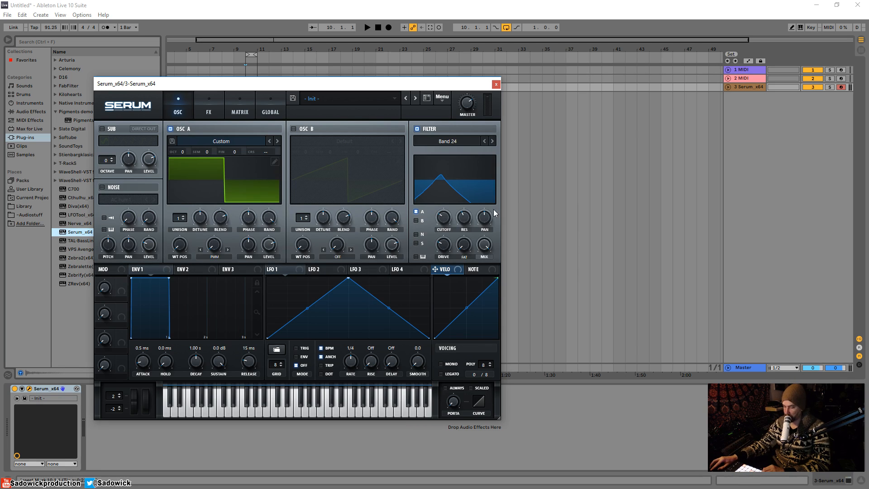
{"action": "mouse_move", "coordinate": [456, 210]}
{"action": "left_mouse_down"}
{"action": "mouse_move", "coordinate": [446, 203]}
{"action": "mouse_move", "coordinate": [452, 178]}
{"action": "mouse_move", "coordinate": [448, 207]}
{"action": "left_mouse_up"}
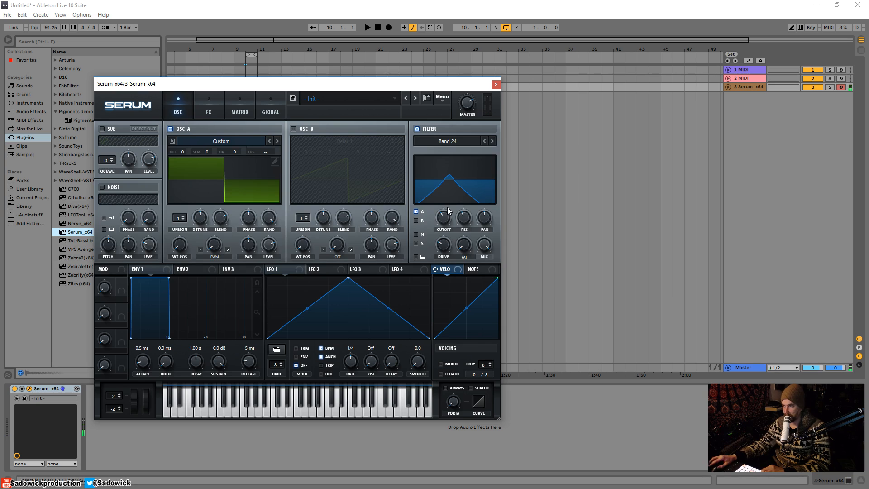
{"action": "left_click", "coordinate": [209, 111]}
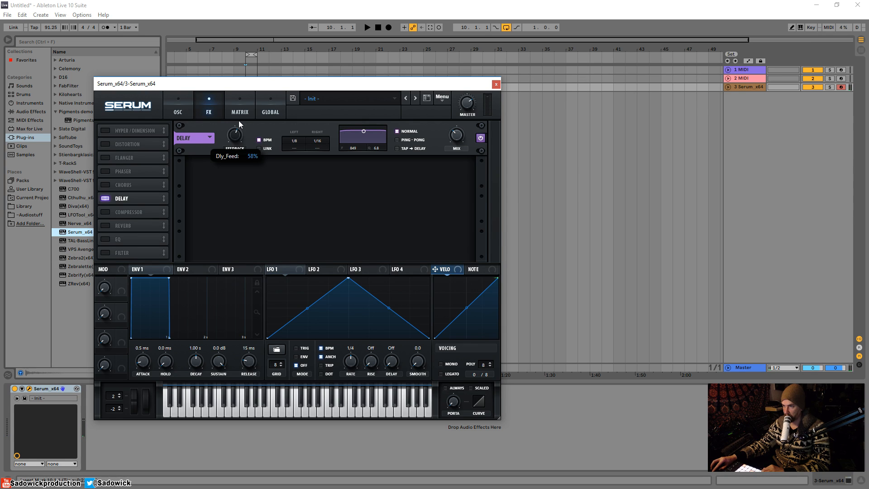
Raise the Band 24 cutoff and set Osc A's PWM warp back to an even square wave
{"action": "left_click", "coordinate": [171, 100]}
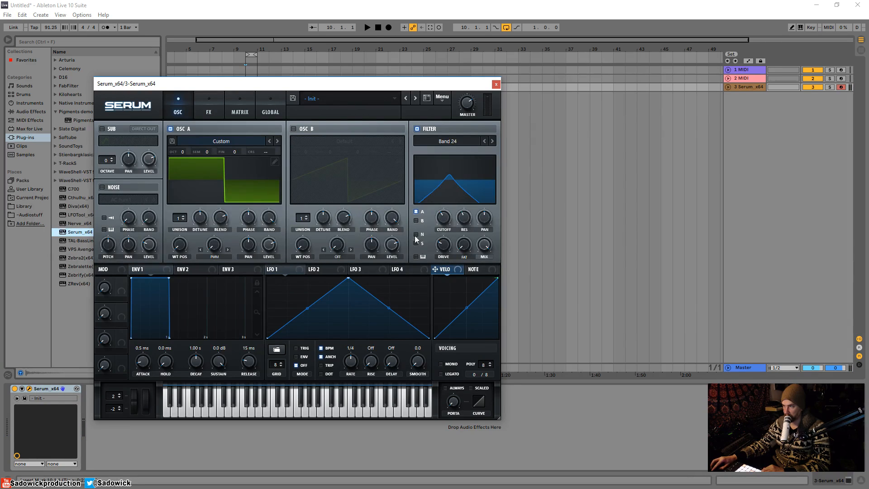
{"action": "mouse_move", "coordinate": [443, 224]}
{"action": "left_mouse_down"}
{"action": "mouse_move", "coordinate": [449, 186]}
{"action": "mouse_move", "coordinate": [444, 216]}
{"action": "left_mouse_up"}
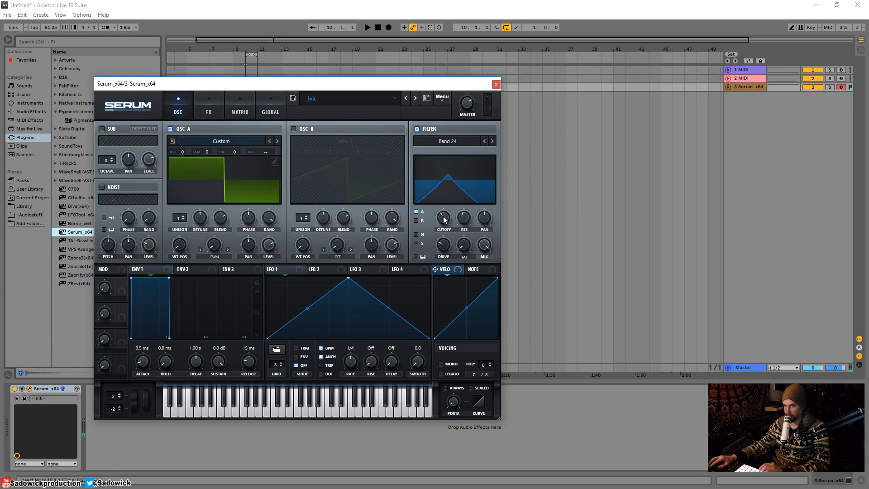
{"action": "mouse_move", "coordinate": [449, 250]}
{"action": "left_mouse_down"}
{"action": "mouse_move", "coordinate": [448, 229]}
{"action": "mouse_move", "coordinate": [448, 240]}
{"action": "left_mouse_up"}
{"action": "left_click_drag", "start_coordinate": [218, 243], "coordinate": [225, 205]}
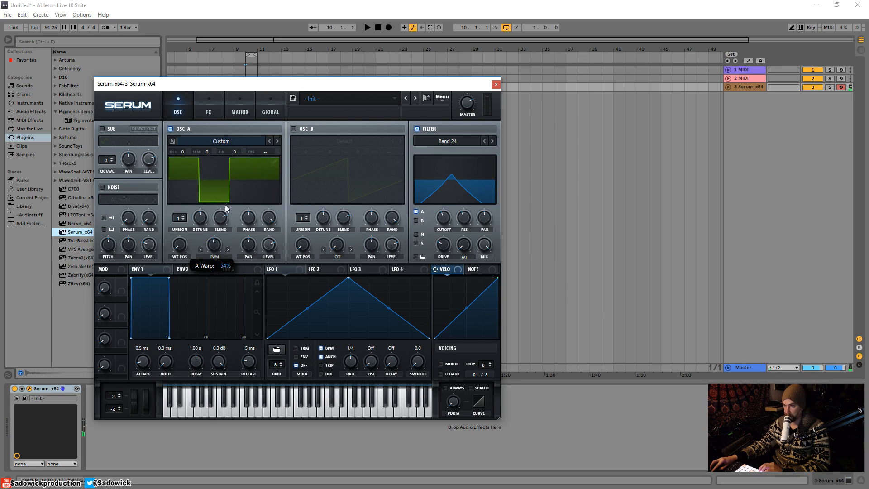
{"action": "mouse_move", "coordinate": [438, 217]}
{"action": "left_mouse_down"}
{"action": "mouse_move", "coordinate": [450, 192]}
{"action": "mouse_move", "coordinate": [444, 227]}
{"action": "mouse_move", "coordinate": [447, 187]}
{"action": "mouse_move", "coordinate": [450, 224]}
{"action": "left_mouse_up"}
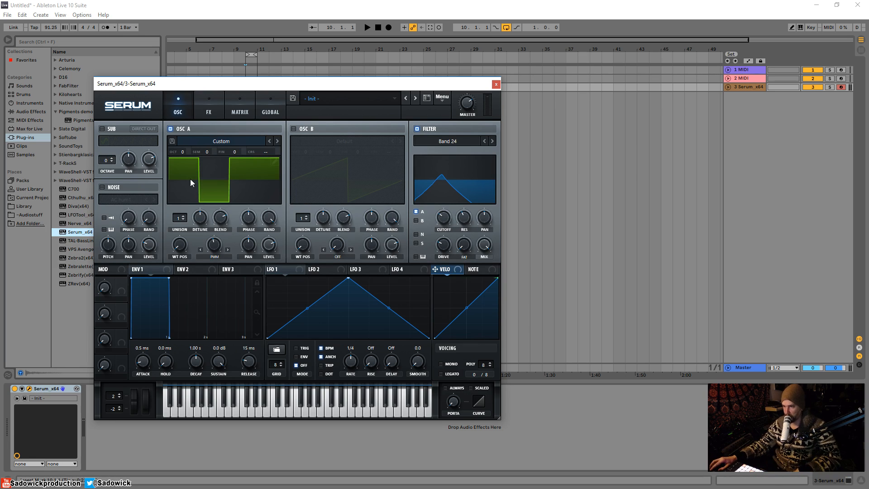
{"action": "left_click_drag", "start_coordinate": [215, 245], "coordinate": [213, 297]}
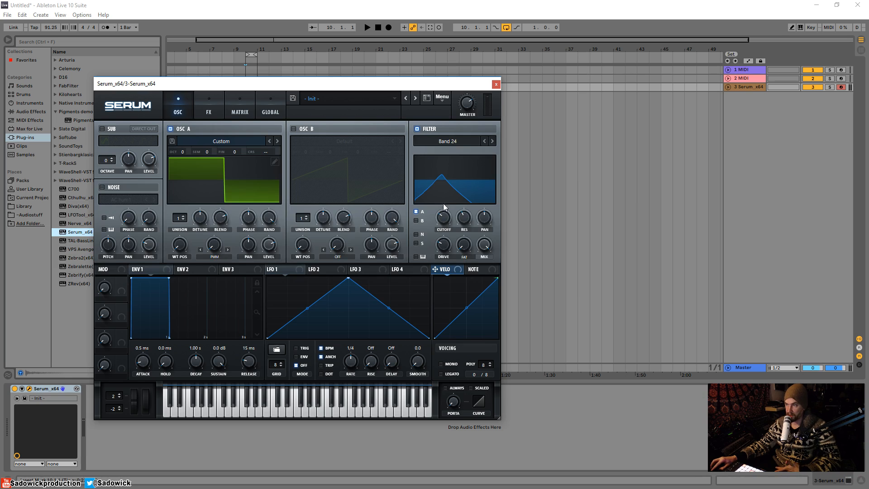
{"action": "left_click_drag", "start_coordinate": [444, 203], "coordinate": [445, 205]}
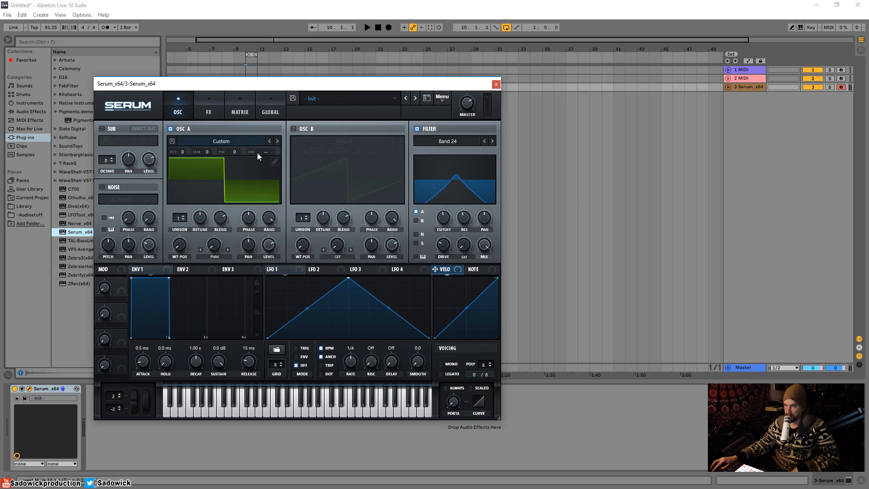
Shape LFO 1 as a downward ramp, route it to Osc A's coarse pitch, and check the Matrix
{"action": "left_click", "coordinate": [273, 271]}
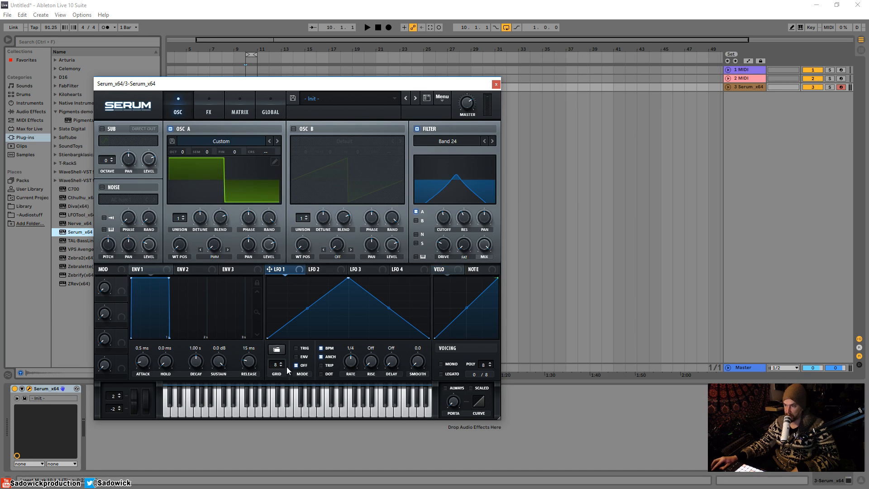
{"action": "left_click_drag", "start_coordinate": [348, 277], "coordinate": [292, 256]}
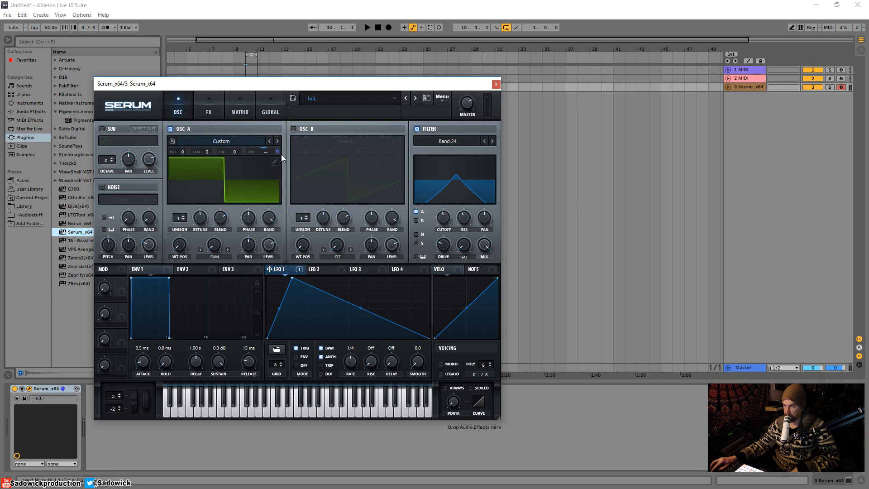
{"action": "left_click_drag", "start_coordinate": [274, 155], "coordinate": [274, 155]}
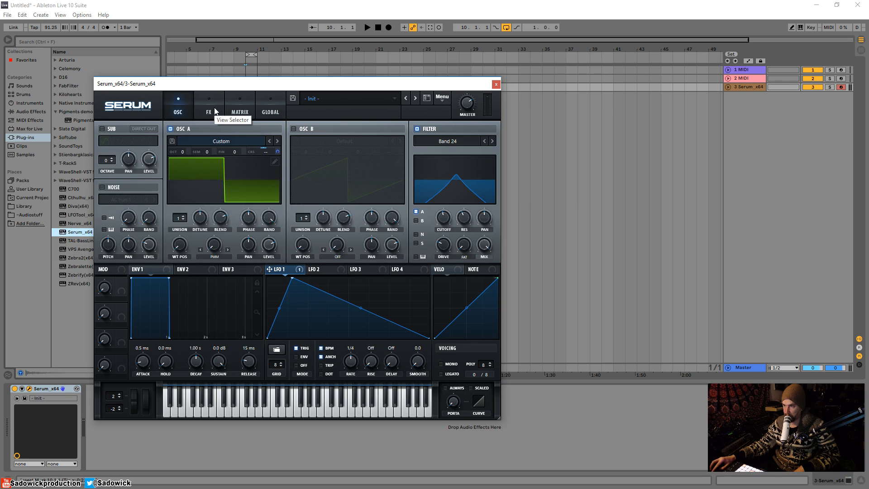
{"action": "left_click", "coordinate": [240, 112]}
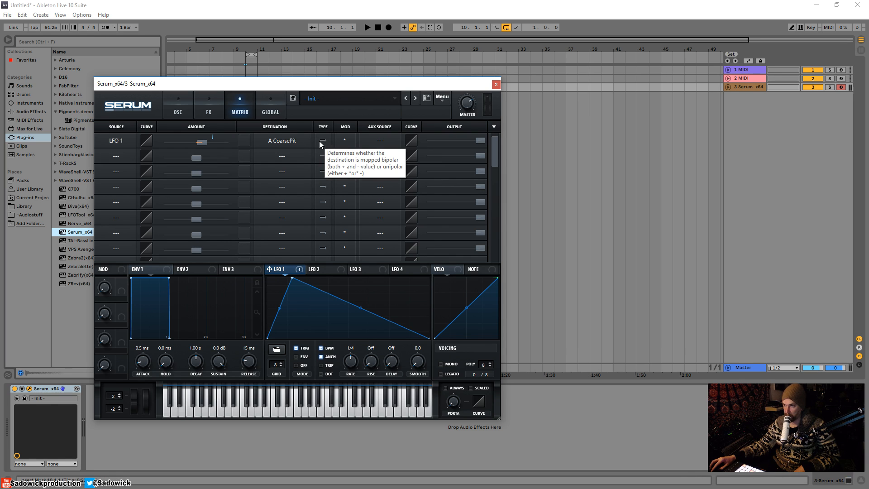
Glance at the FX rack, then return to the oscillator and filter page
{"action": "left_click", "coordinate": [202, 106]}
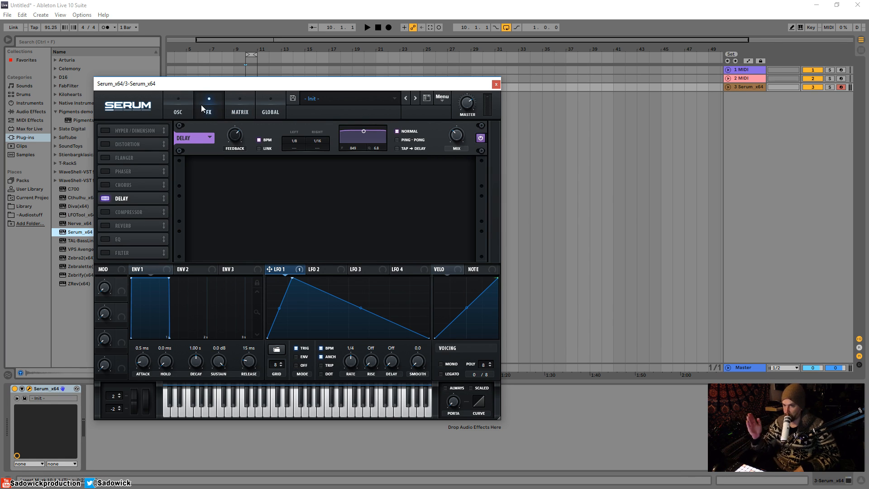
{"action": "left_click", "coordinate": [177, 107]}
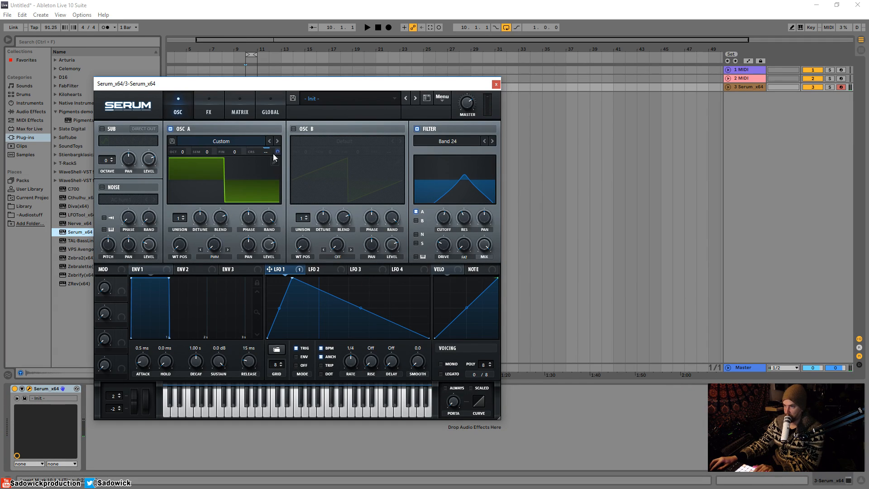
Set LFO 1's coarse-pitch depth to -29 and free its rate from BPM sync
{"action": "left_click_drag", "start_coordinate": [266, 153], "coordinate": [282, 141]}
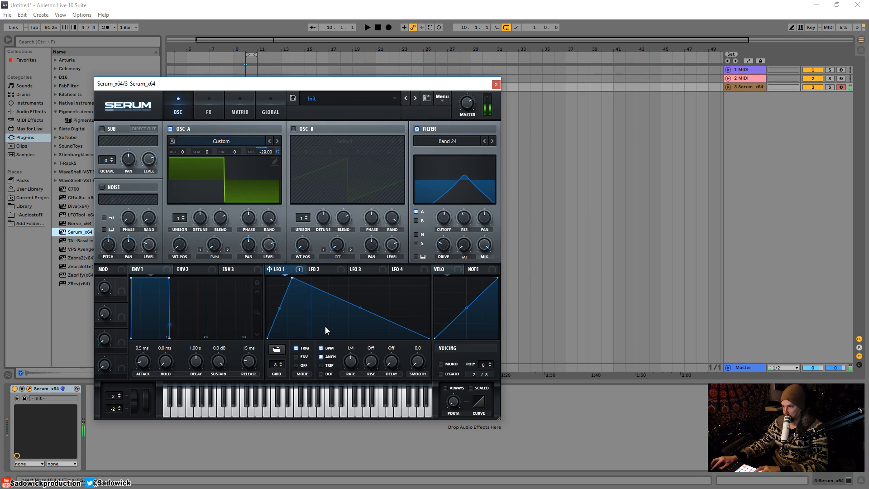
{"action": "left_click", "coordinate": [322, 348]}
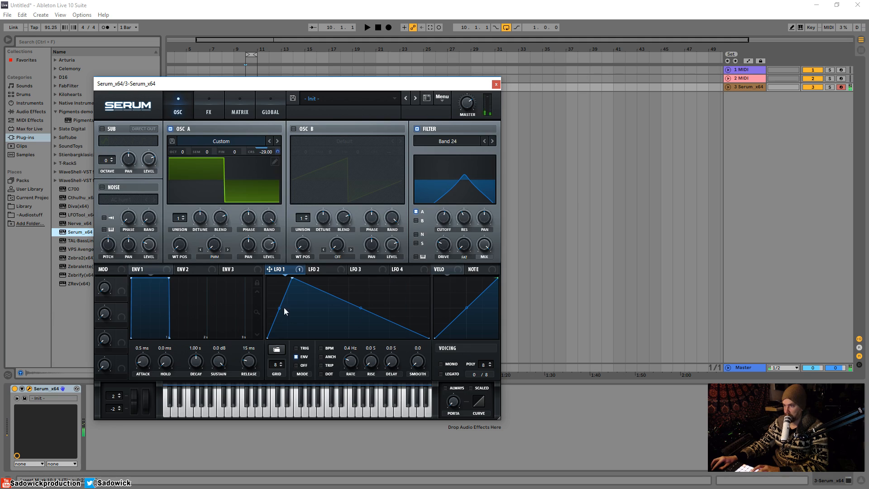
Curve the LFO 1 decay into a concave slope and lower the Band 24 cutoff toward 370 Hz
{"action": "left_click_drag", "start_coordinate": [361, 309], "coordinate": [360, 316]}
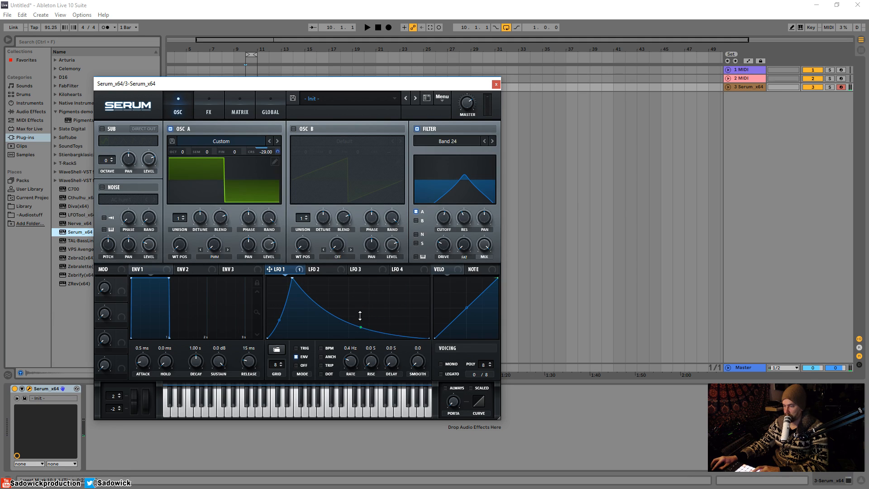
{"action": "right_click", "coordinate": [267, 152]}
{"action": "left_click", "coordinate": [433, 159]}
{"action": "left_click_drag", "start_coordinate": [443, 221], "coordinate": [449, 244]}
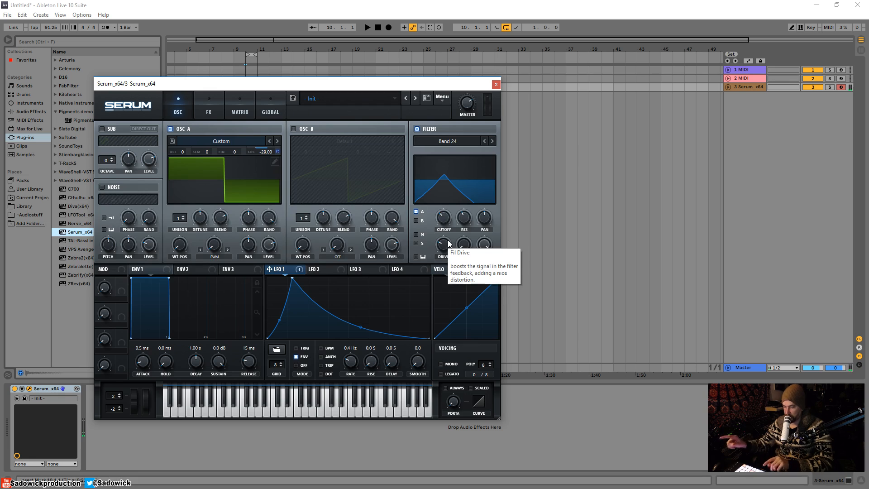
Sweep the Band 24 cutoff from 65 Hz up through about 2489 Hz to about 4978 Hz
{"action": "mouse_move", "coordinate": [445, 221]}
{"action": "left_mouse_down"}
{"action": "mouse_move", "coordinate": [448, 228]}
{"action": "mouse_move", "coordinate": [447, 181]}
{"action": "mouse_move", "coordinate": [450, 223]}
{"action": "left_mouse_up"}
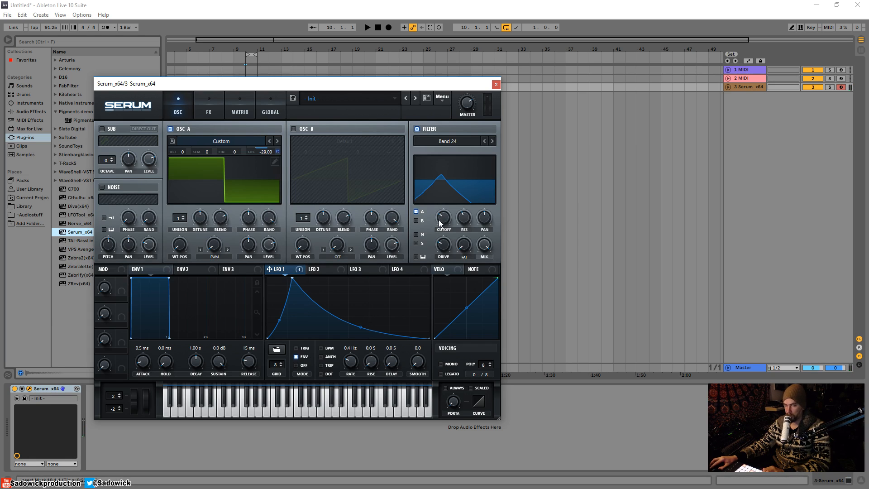
{"action": "left_click_drag", "start_coordinate": [439, 219], "coordinate": [463, 190]}
{"action": "mouse_move", "coordinate": [446, 220]}
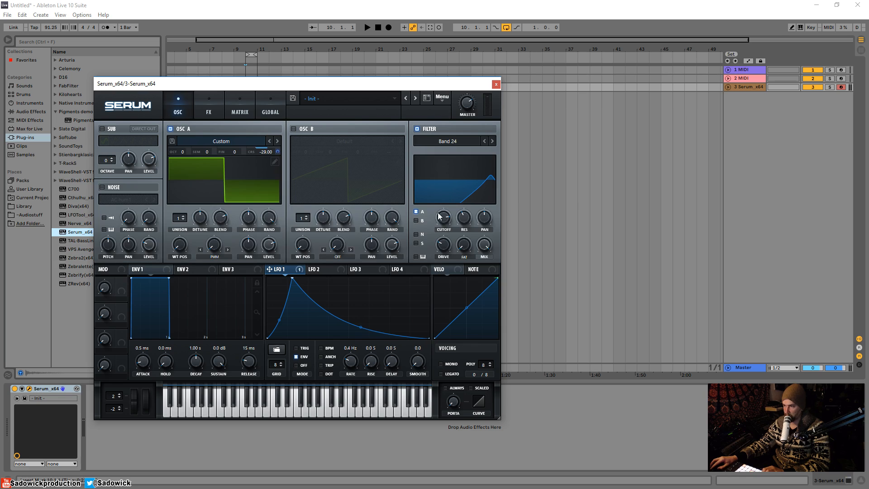
{"action": "left_click_drag", "start_coordinate": [444, 217], "coordinate": [450, 266]}
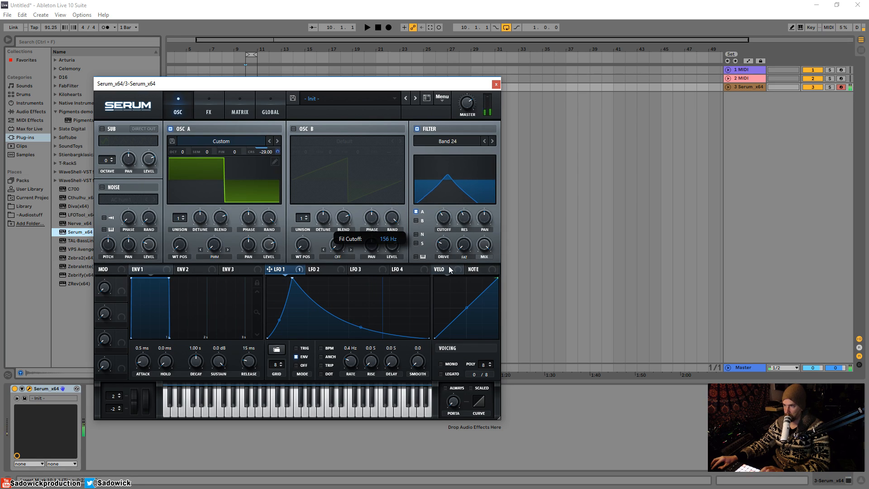
Turn the Delay feedback up to 74% and enable Ping-Pong mode
{"action": "left_click", "coordinate": [217, 105]}
{"action": "left_click_drag", "start_coordinate": [238, 139], "coordinate": [239, 130]}
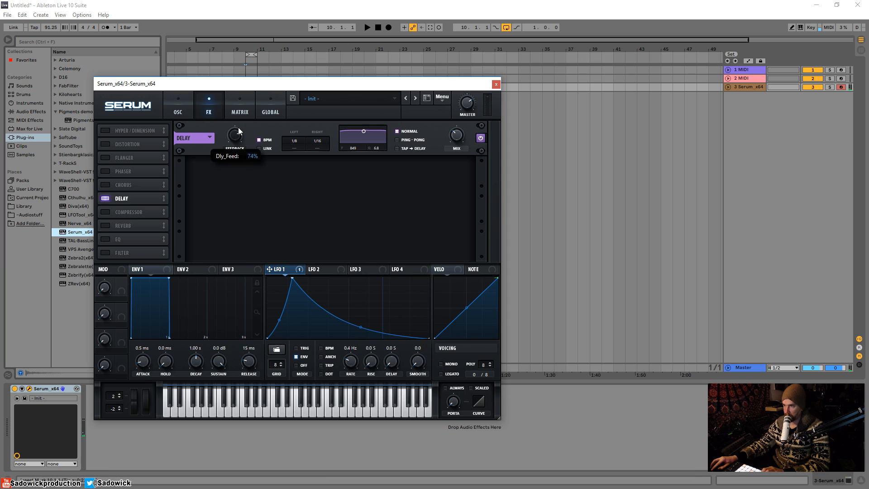
{"action": "left_click", "coordinate": [397, 140]}
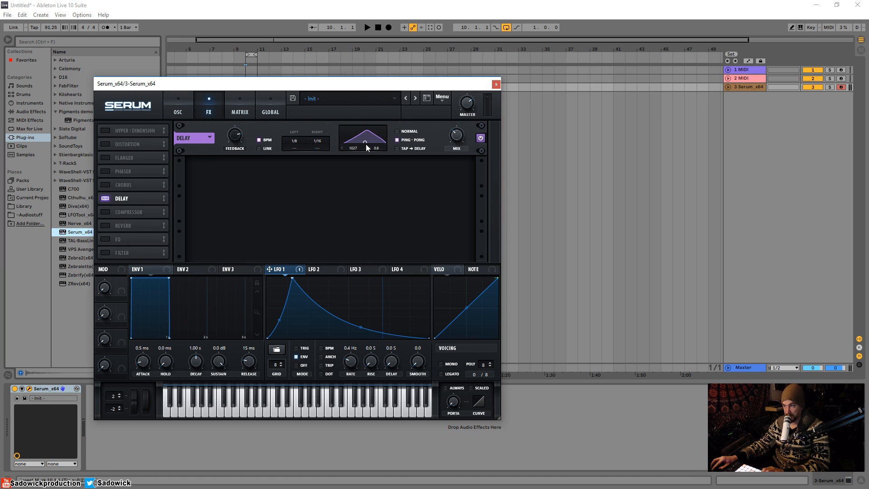
{"action": "left_click", "coordinate": [190, 109]}
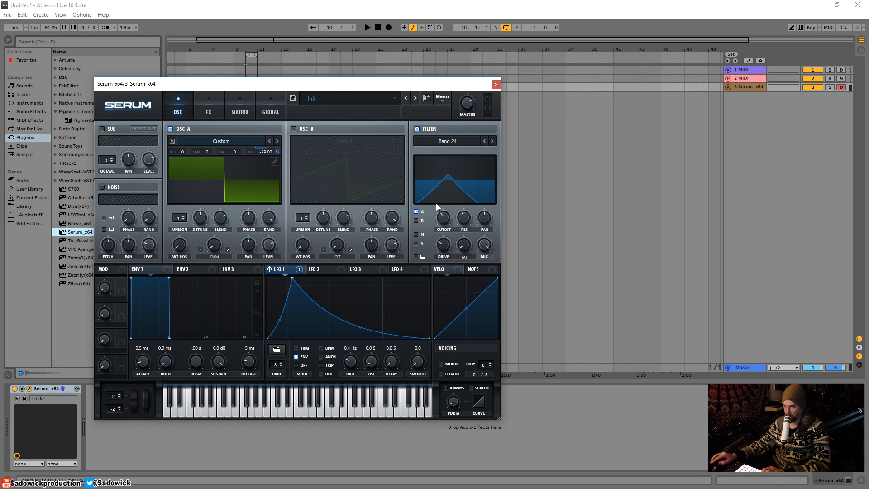
Drag the Band 24 filter cutoff up to roughly 1430 Hz
{"action": "left_click_drag", "start_coordinate": [445, 219], "coordinate": [447, 259]}
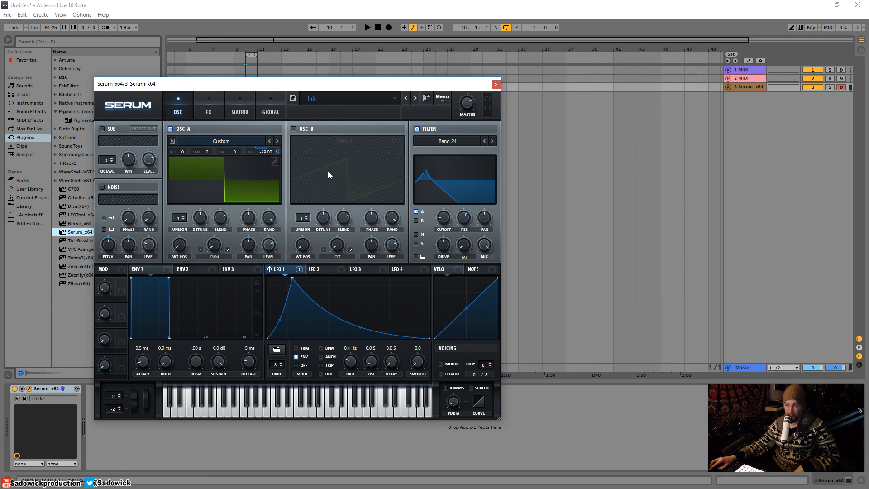
Switch Osc A warp to Sync (Window Full) with a small amount, nudging the cutoff to 43 Hz
{"action": "left_click", "coordinate": [215, 257]}
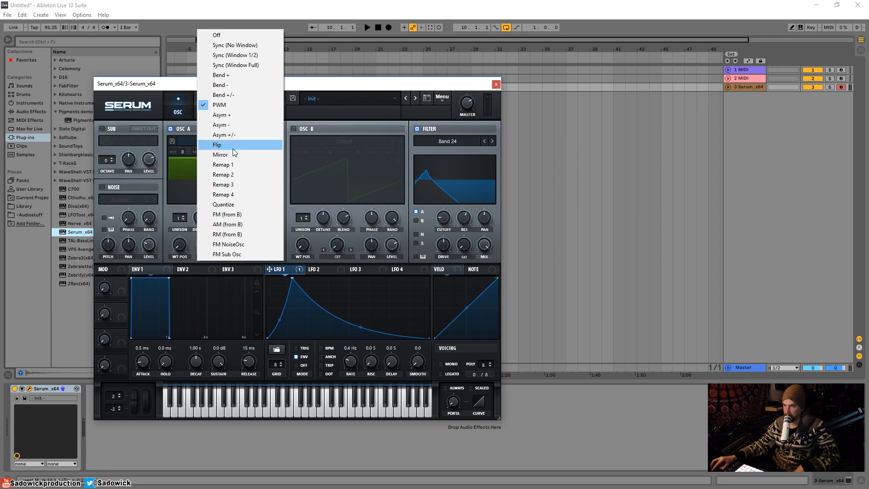
{"action": "left_click", "coordinate": [237, 66]}
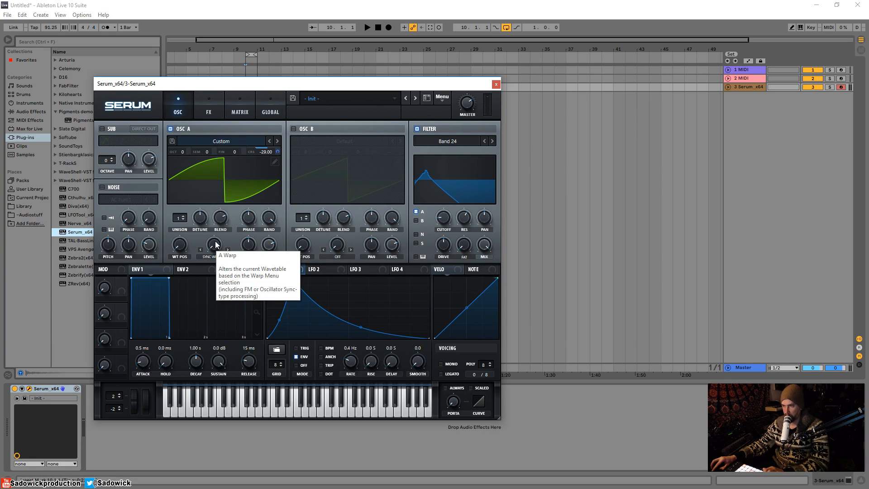
{"action": "mouse_move", "coordinate": [216, 246]}
{"action": "left_mouse_down"}
{"action": "mouse_move", "coordinate": [215, 217]}
{"action": "mouse_move", "coordinate": [216, 229]}
{"action": "left_mouse_up"}
{"action": "left_click_drag", "start_coordinate": [443, 218], "coordinate": [443, 206]}
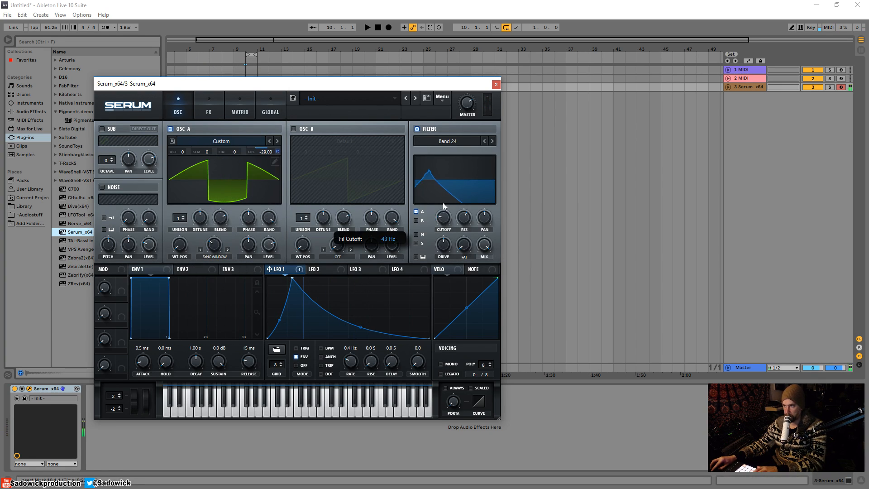
{"action": "mouse_move", "coordinate": [216, 246]}
{"action": "left_mouse_down"}
{"action": "mouse_move", "coordinate": [221, 210]}
{"action": "mouse_move", "coordinate": [229, 263]}
{"action": "mouse_move", "coordinate": [237, 197]}
{"action": "mouse_move", "coordinate": [236, 264]}
{"action": "mouse_move", "coordinate": [221, 251]}
{"action": "left_mouse_up"}
{"action": "mouse_move", "coordinate": [444, 221]}
Set Osc A's warp mode to Bend +/- with the amount at -99%
{"action": "left_click", "coordinate": [220, 255]}
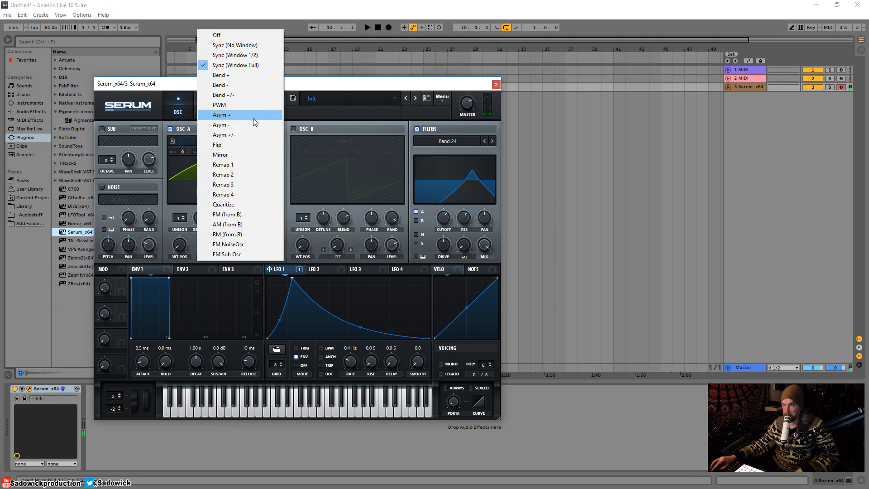
{"action": "left_click", "coordinate": [239, 96]}
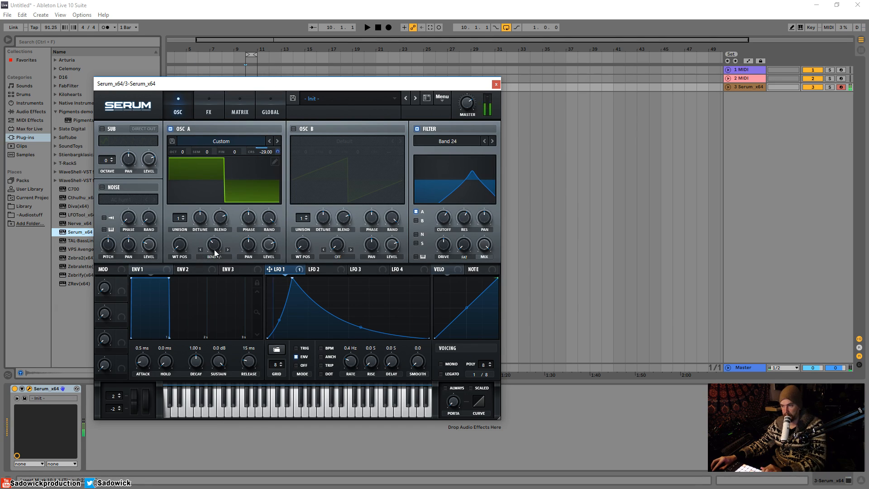
{"action": "left_click_drag", "start_coordinate": [228, 204], "coordinate": [222, 264]}
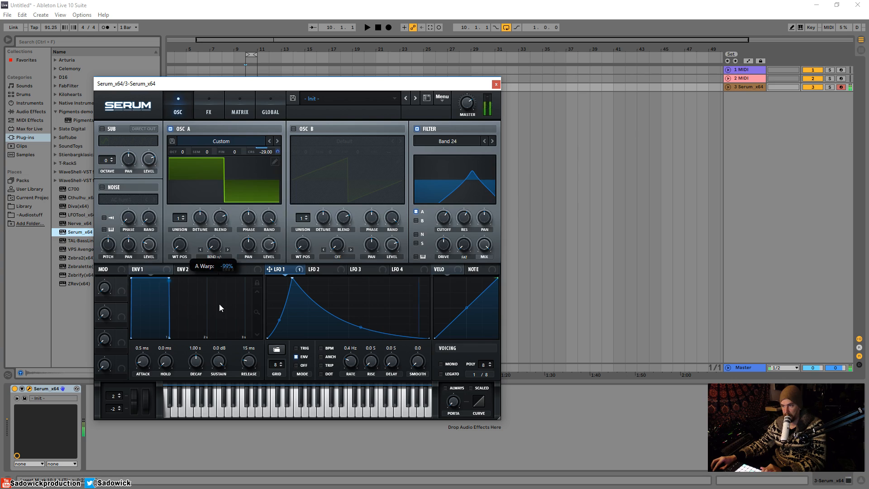
{"action": "left_click_drag", "start_coordinate": [219, 308], "coordinate": [220, 306]}
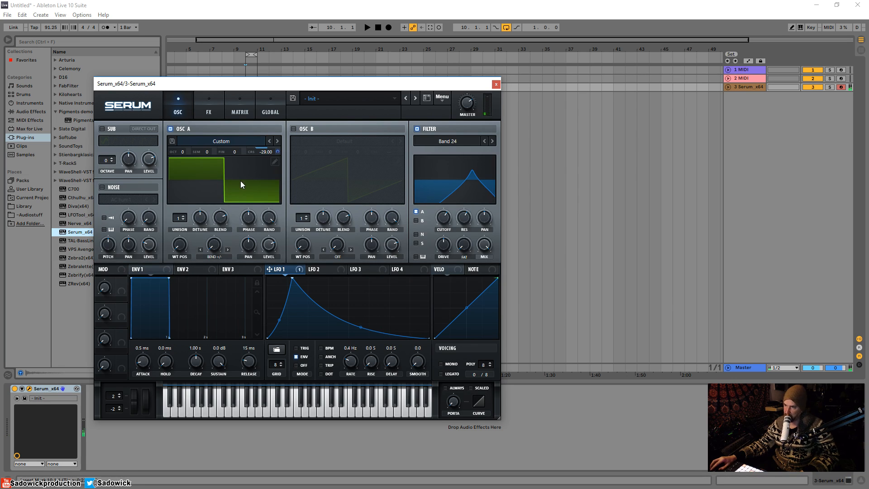
Keep Bend +/- after browsing the warp list, and raise the cutoff to about 5336 Hz
{"action": "left_click", "coordinate": [214, 257]}
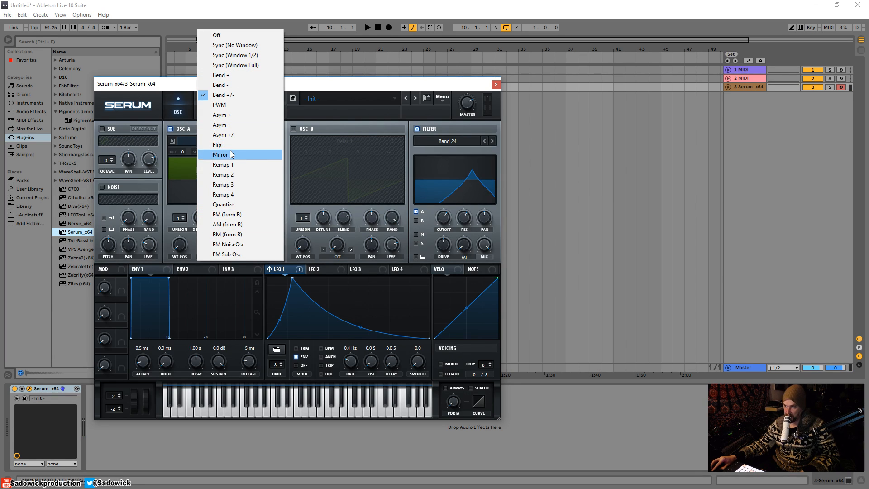
{"action": "left_click", "coordinate": [331, 87]}
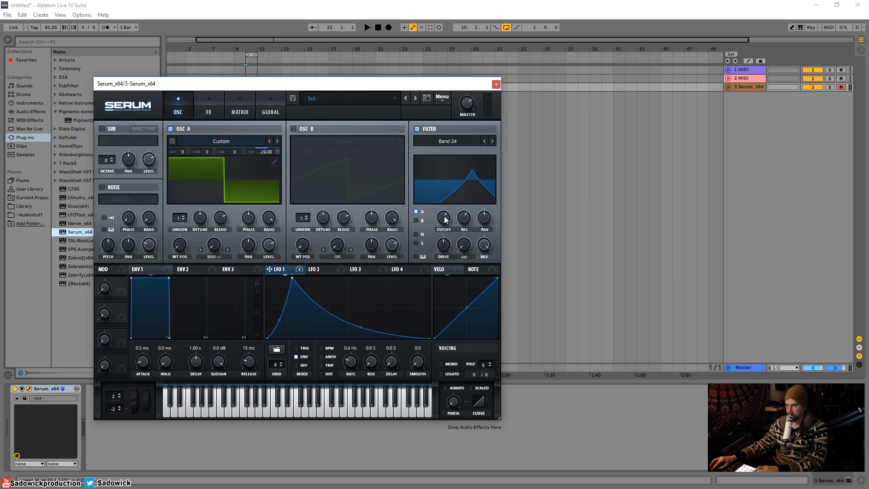
{"action": "left_click_drag", "start_coordinate": [446, 219], "coordinate": [443, 256]}
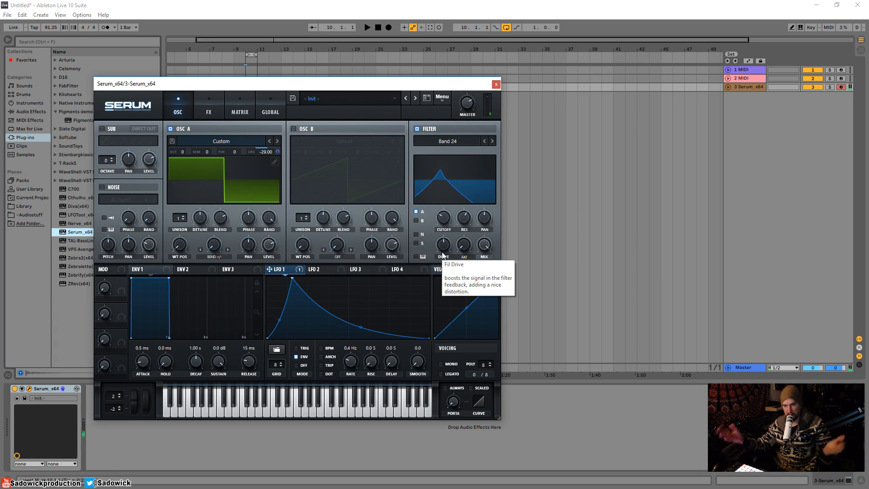